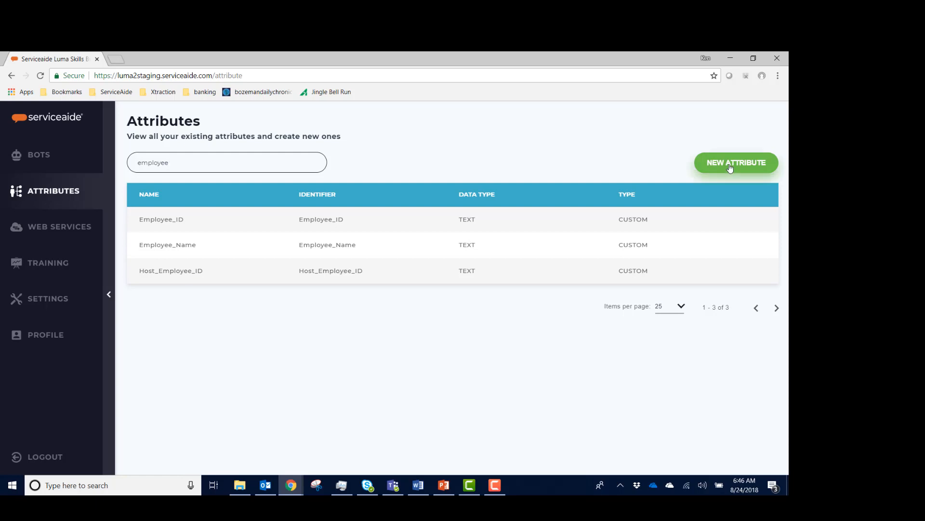
Start a new attribute named "Manager's Name" and set its type to TEXT
{"action": "left_click", "coordinate": [730, 167]}
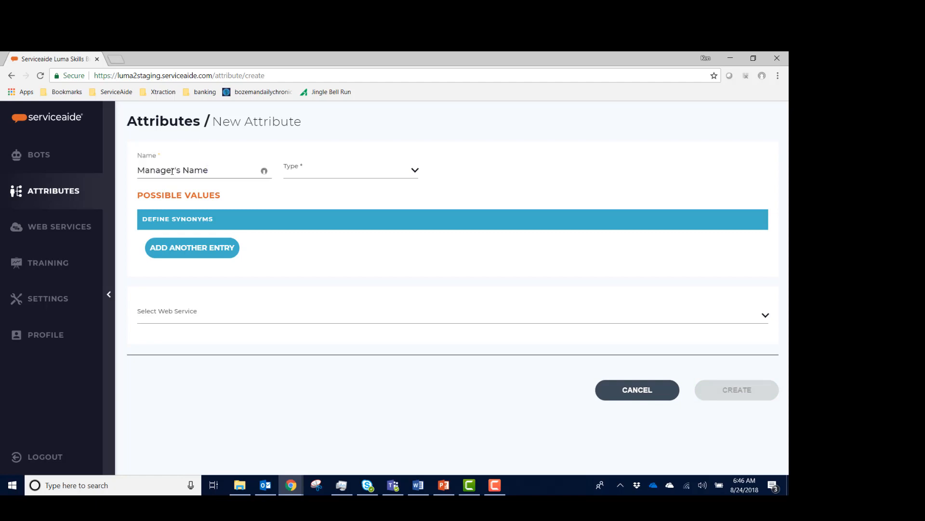
{"action": "left_click", "coordinate": [415, 170]}
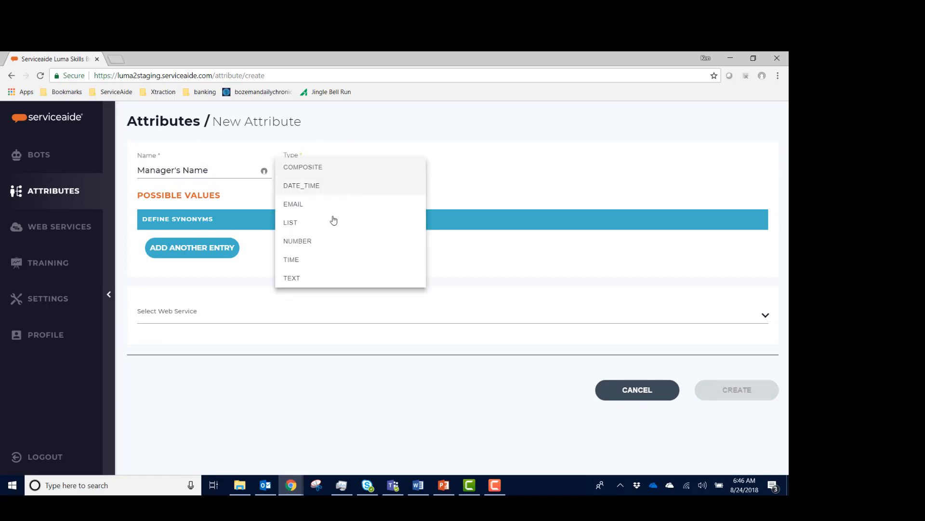
{"action": "left_click", "coordinate": [300, 279]}
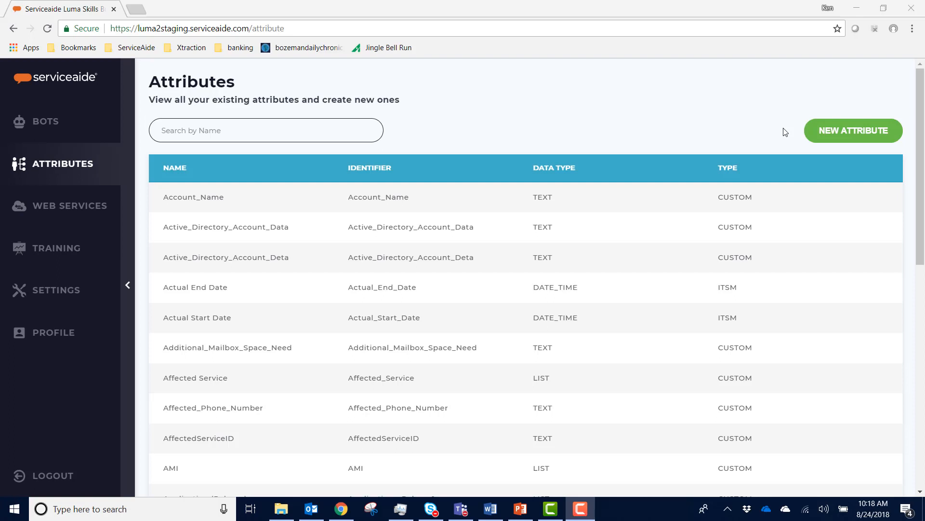
Start another new attribute named "Reason" and set its type to LIST
{"action": "left_click", "coordinate": [829, 136]}
{"action": "left_click", "coordinate": [207, 140]}
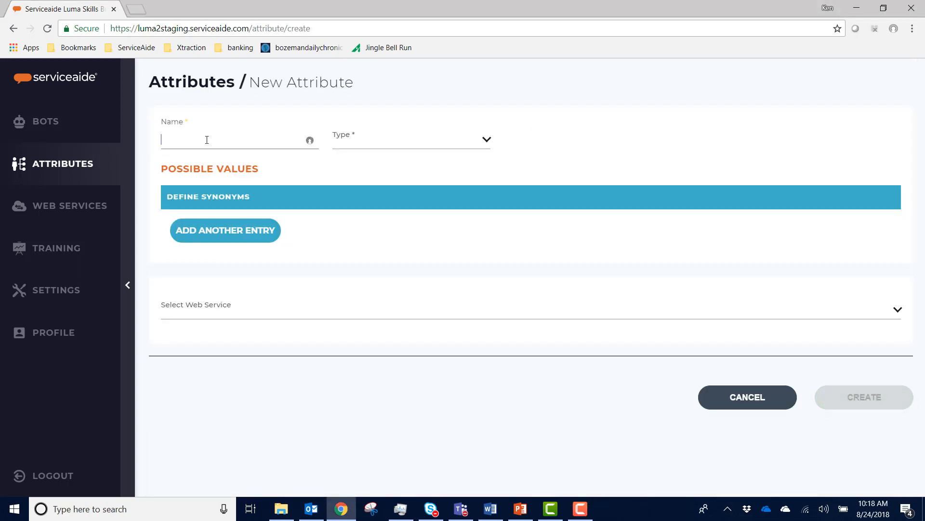
{"action": "type", "text": "Reason"}
{"action": "left_click", "coordinate": [485, 141]}
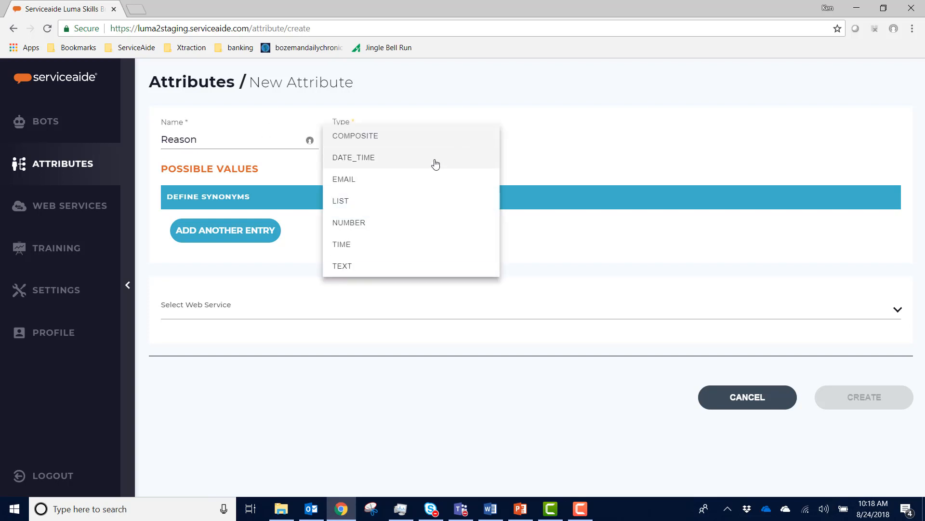
{"action": "left_click", "coordinate": [378, 207]}
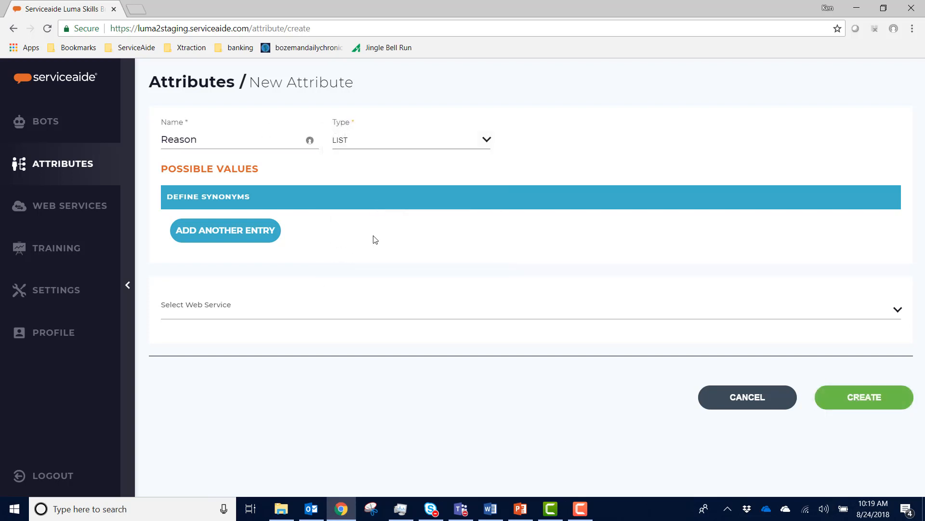
Add the possible values Lost and Damaged to the Reason attribute, each with its own word as synonym
{"action": "left_click", "coordinate": [265, 236]}
{"action": "left_click", "coordinate": [296, 285]}
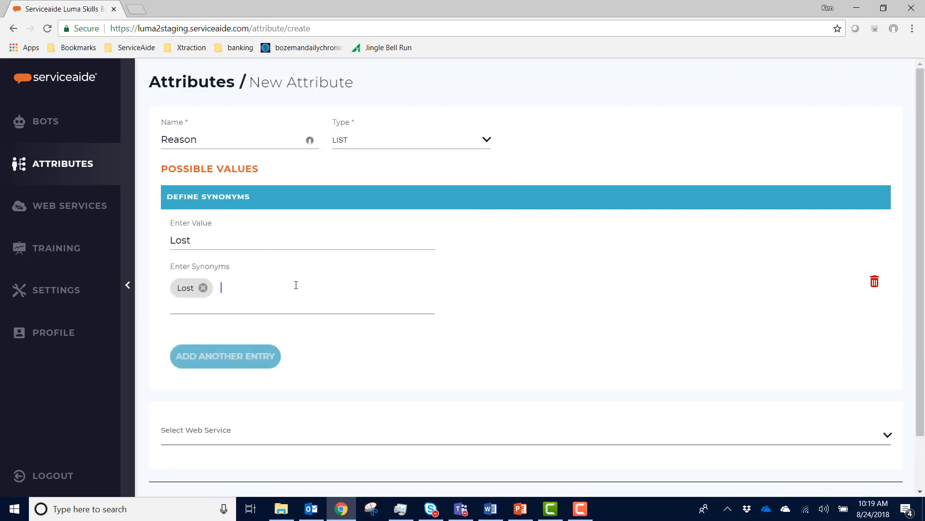
{"action": "left_click", "coordinate": [238, 356]}
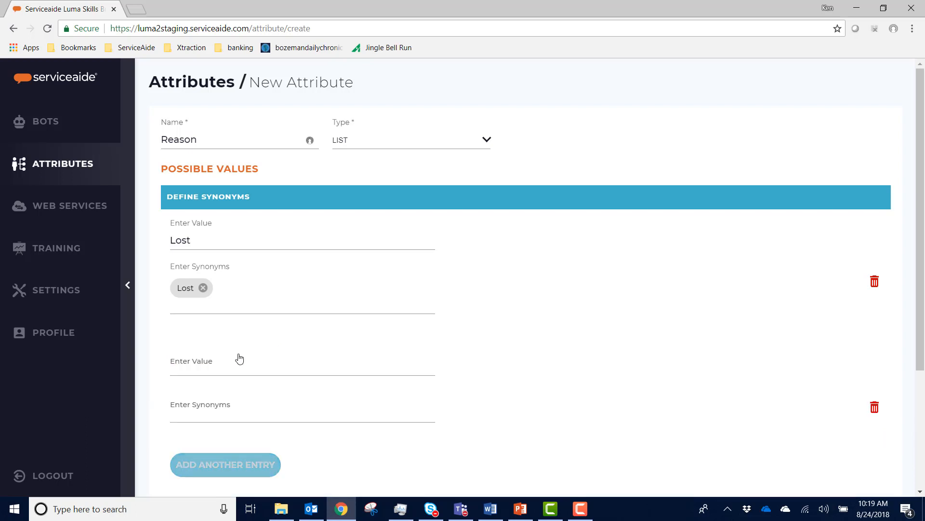
{"action": "left_click", "coordinate": [238, 407]}
{"action": "type", "text": "Damage"}
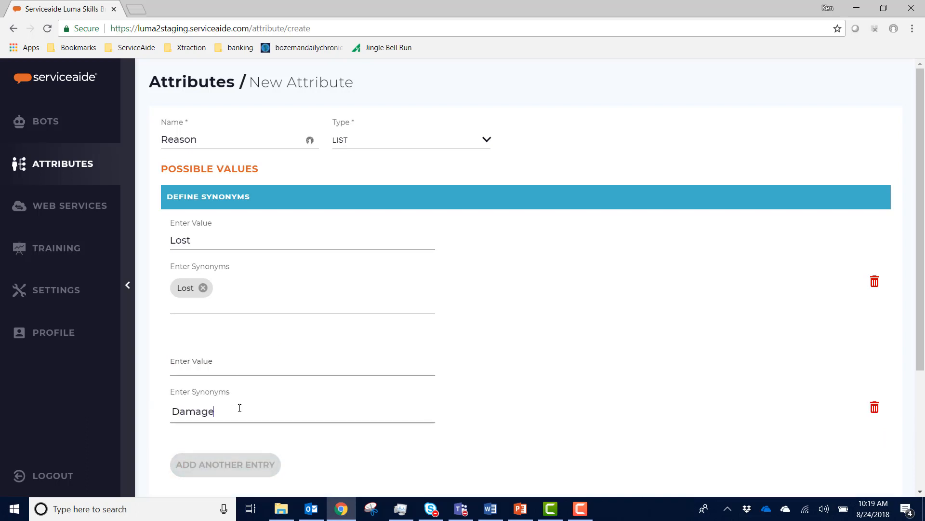
{"action": "type", "text": "d"}
{"action": "key", "text": "Return"}
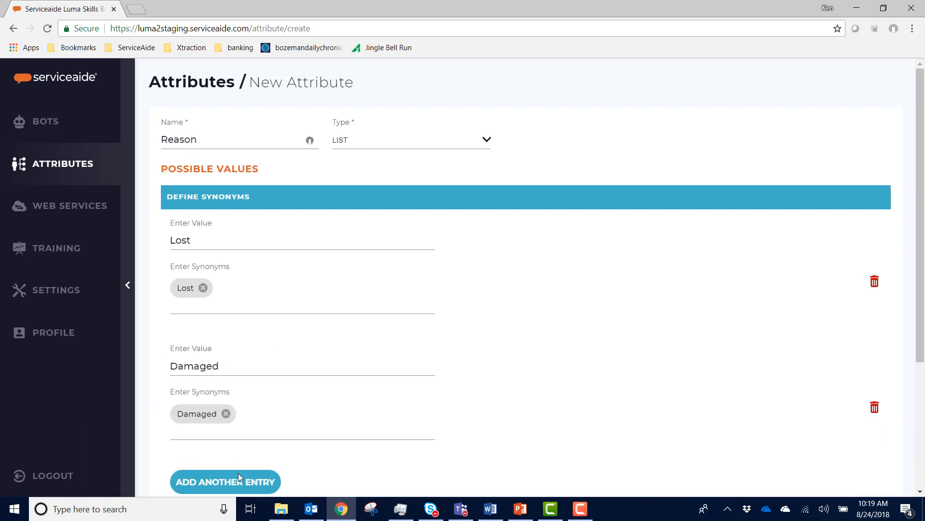
Add a third entry to the Reason attribute's possible values with the synonym Other
{"action": "left_click", "coordinate": [238, 475]}
{"action": "scroll", "coordinate": [270, 464], "scroll_direction": "down", "scroll_amount": 1}
{"action": "scroll", "coordinate": [268, 455], "scroll_direction": "down", "scroll_amount": 3}
{"action": "left_click", "coordinate": [248, 356]}
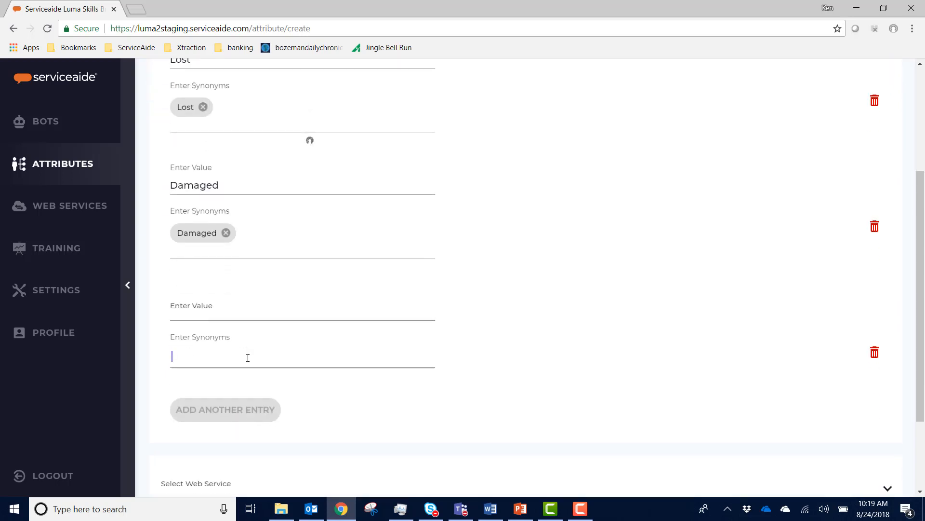
{"action": "type", "text": "Other"}
{"action": "key", "text": "Return"}
{"action": "scroll", "coordinate": [723, 434], "scroll_direction": "down", "scroll_amount": 2}
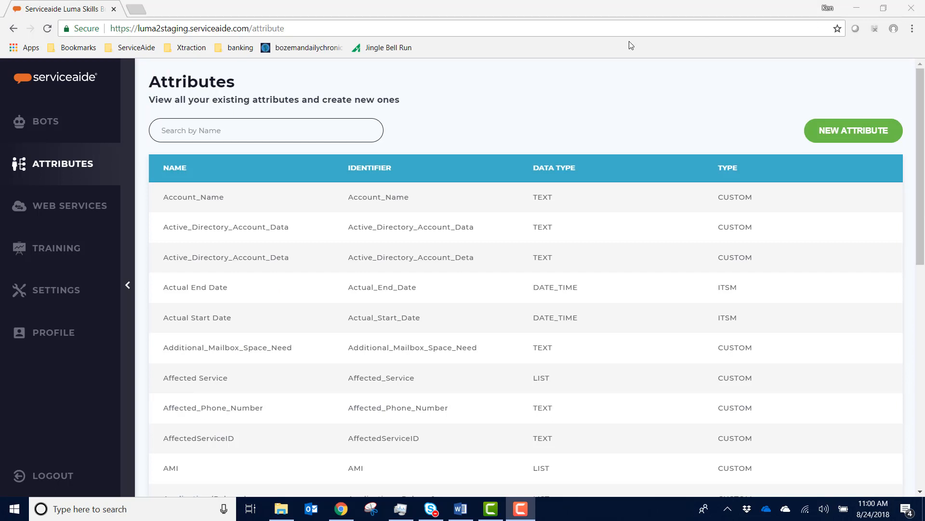
Go to the Generic Bot's skills and start a new skill
{"action": "left_click", "coordinate": [47, 127]}
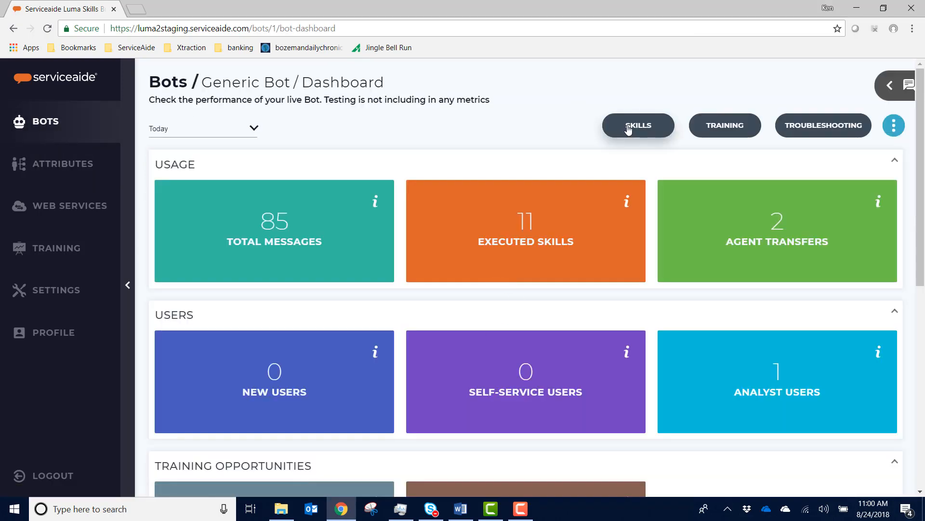
{"action": "left_click", "coordinate": [628, 128]}
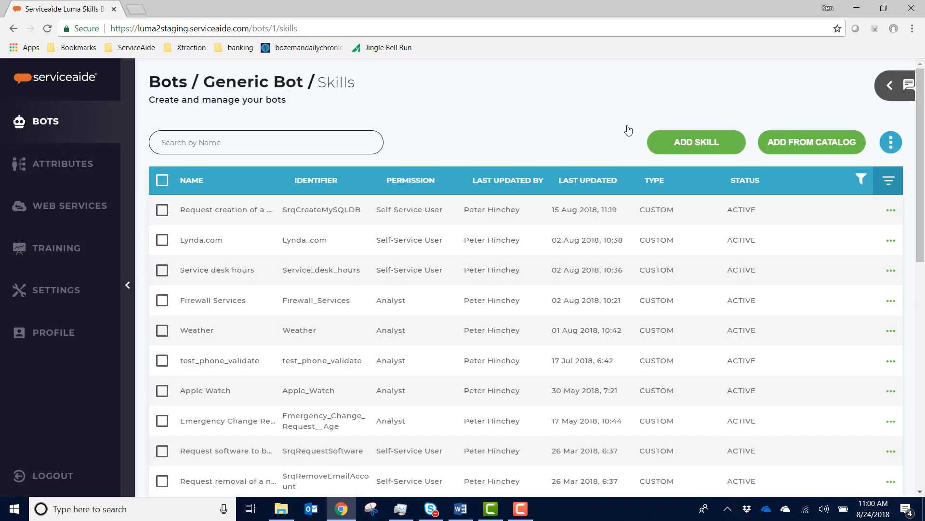
{"action": "left_click", "coordinate": [684, 145]}
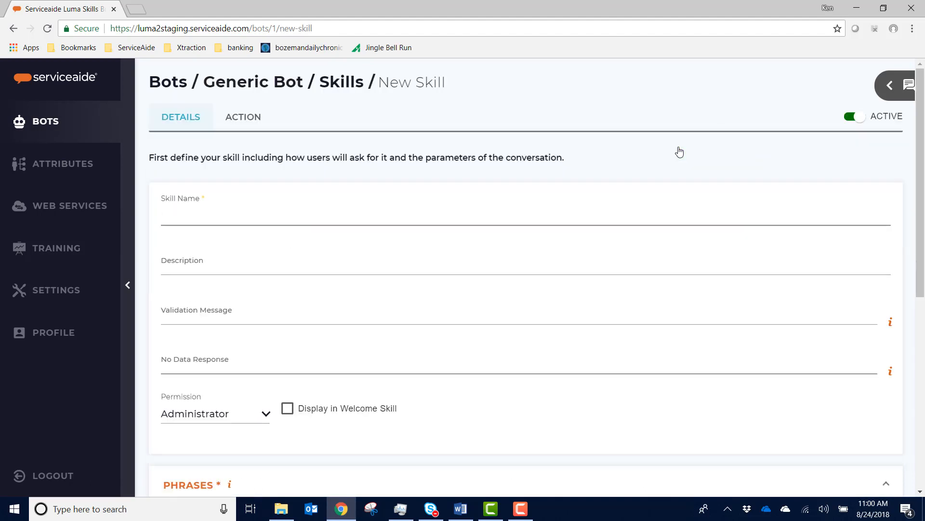
Name the skill "Request Badge replacement", describe it as "Request a replacement badge", and set its permission to Self-Service User
{"action": "type", "text": "Request Badge replacement"}
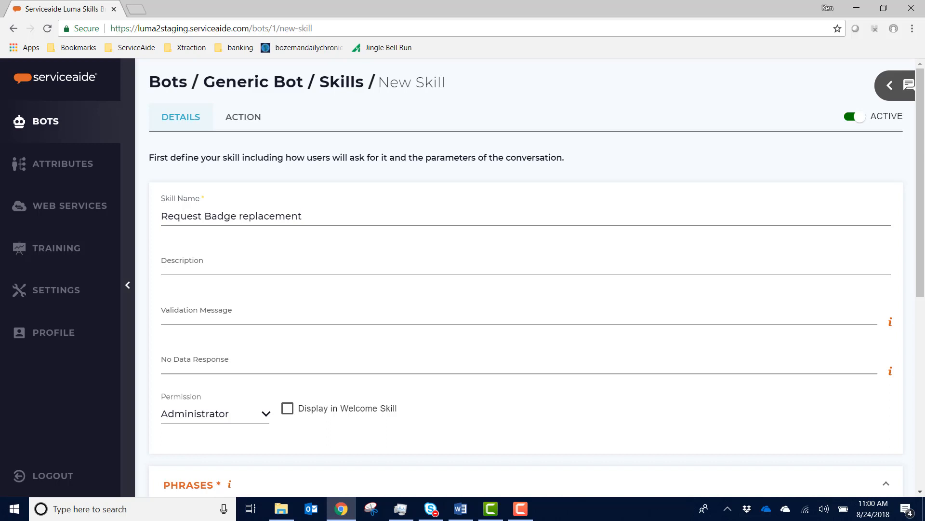
{"action": "key", "text": "alt+Tab"}
{"action": "left_click", "coordinate": [395, 266]}
{"action": "type", "text": "Request a replacement badge"}
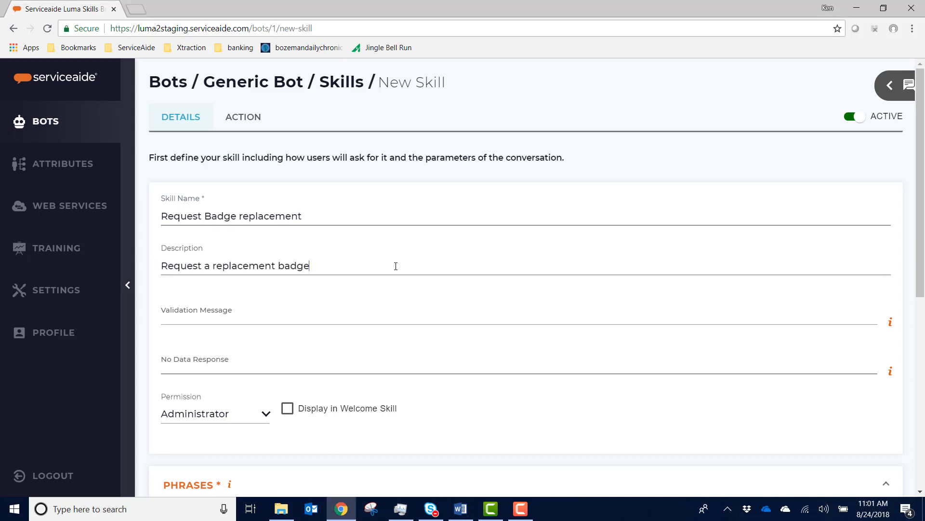
{"action": "left_click", "coordinate": [266, 419]}
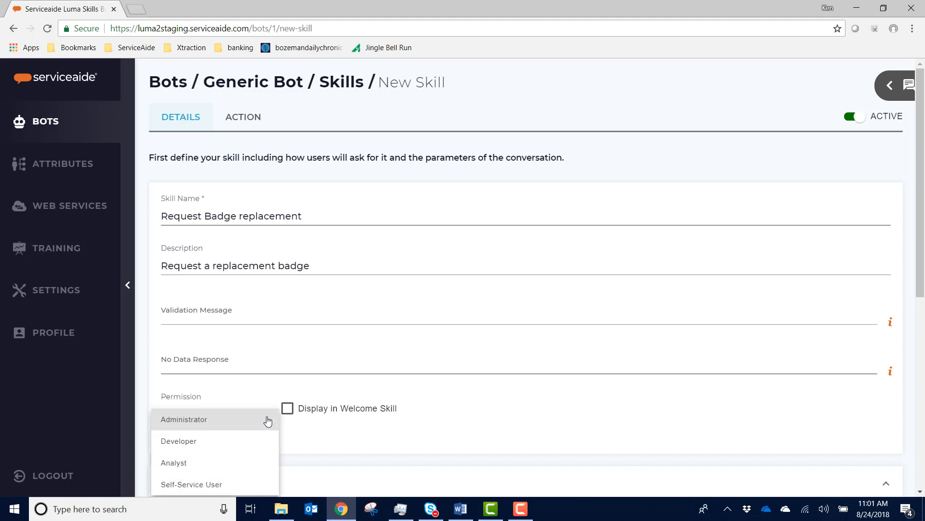
{"action": "left_click", "coordinate": [238, 483]}
Add the phrases "Replace my badge" and "I need a replacement badge" to the skill
{"action": "scroll", "coordinate": [436, 422], "scroll_direction": "down", "scroll_amount": 7}
{"action": "key", "text": "alt+Tab"}
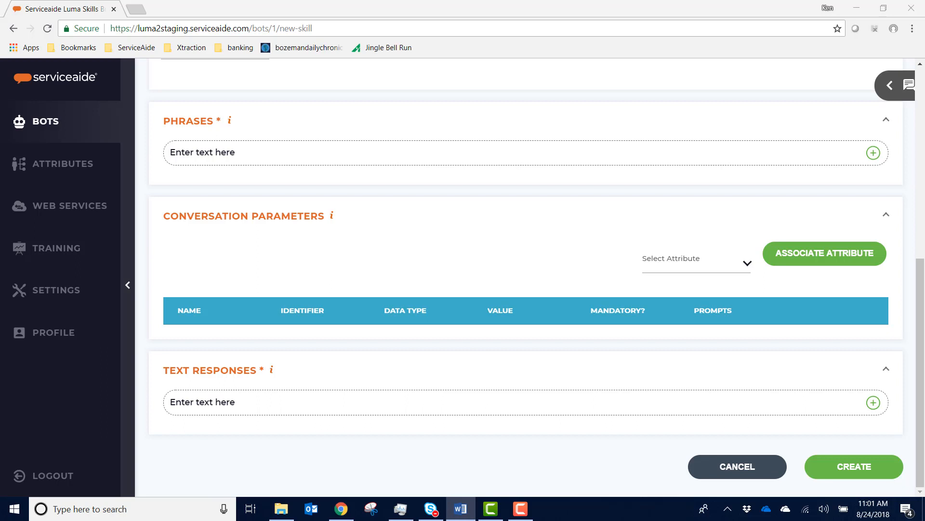
{"action": "left_click", "coordinate": [500, 151]}
{"action": "type", "text": "Replace my badge"}
{"action": "key", "text": "Return"}
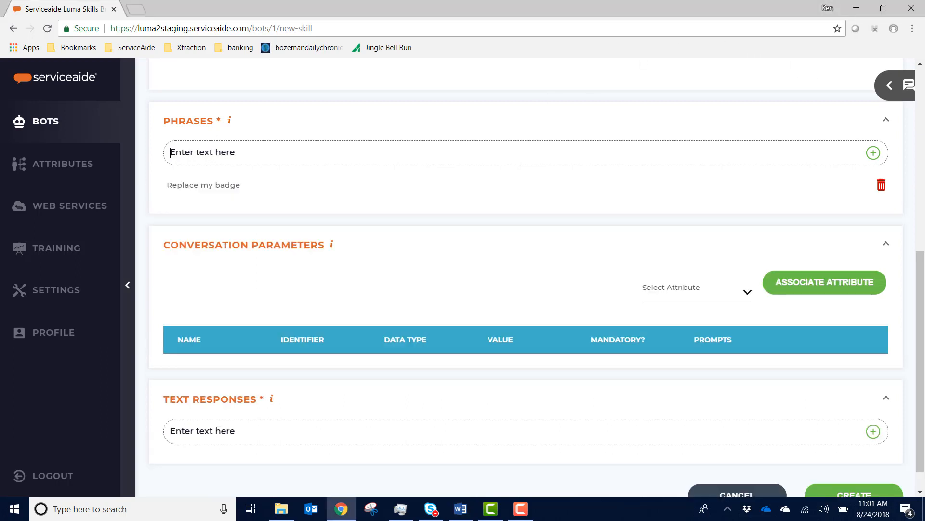
{"action": "type", "text": "I need a replacement badge"}
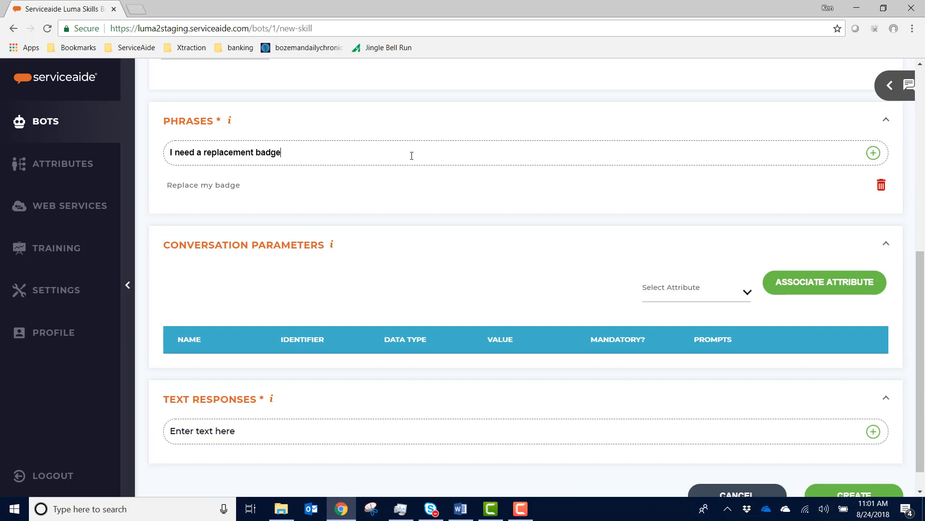
{"action": "key", "text": "Return"}
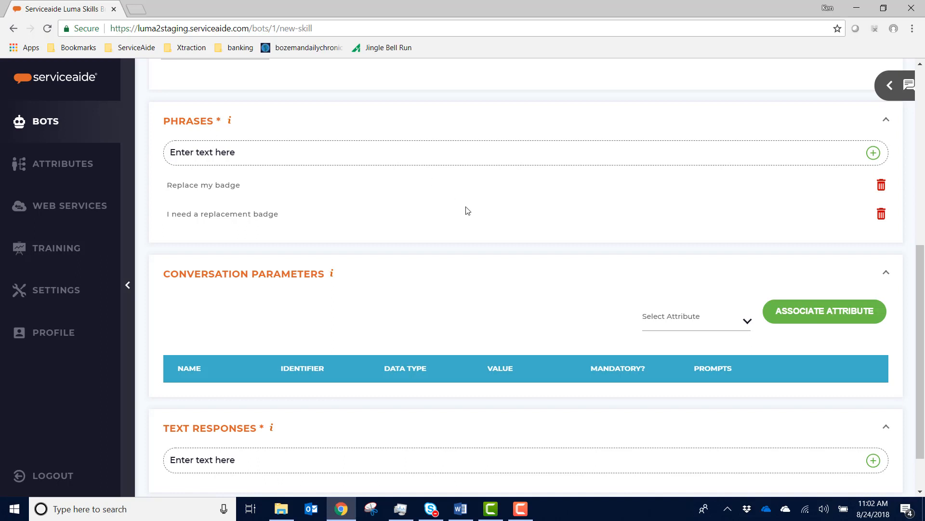
Associate the Employee_ID attribute with the skill as a conversation parameter
{"action": "scroll", "coordinate": [496, 224], "scroll_direction": "down", "scroll_amount": 1}
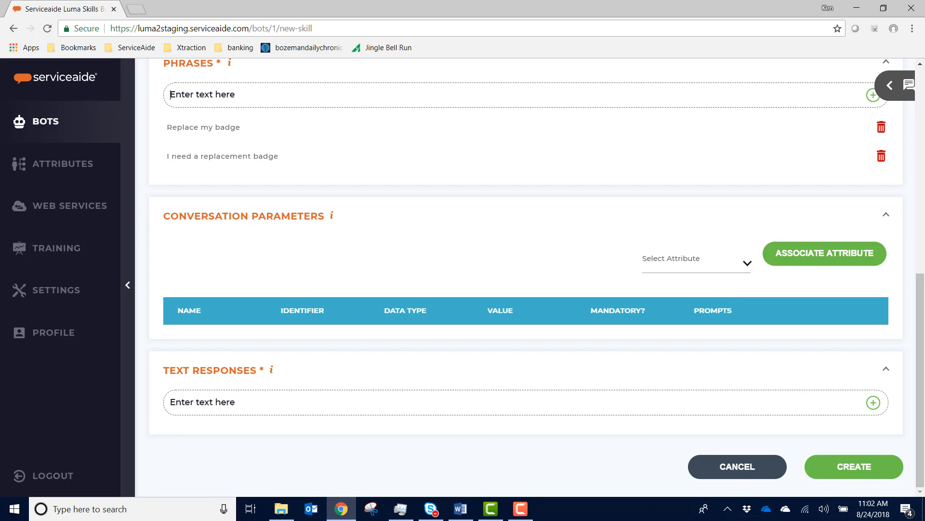
{"action": "left_click", "coordinate": [748, 265]}
{"action": "left_click", "coordinate": [748, 266]}
{"action": "scroll", "coordinate": [748, 268], "scroll_direction": "down", "scroll_amount": 15}
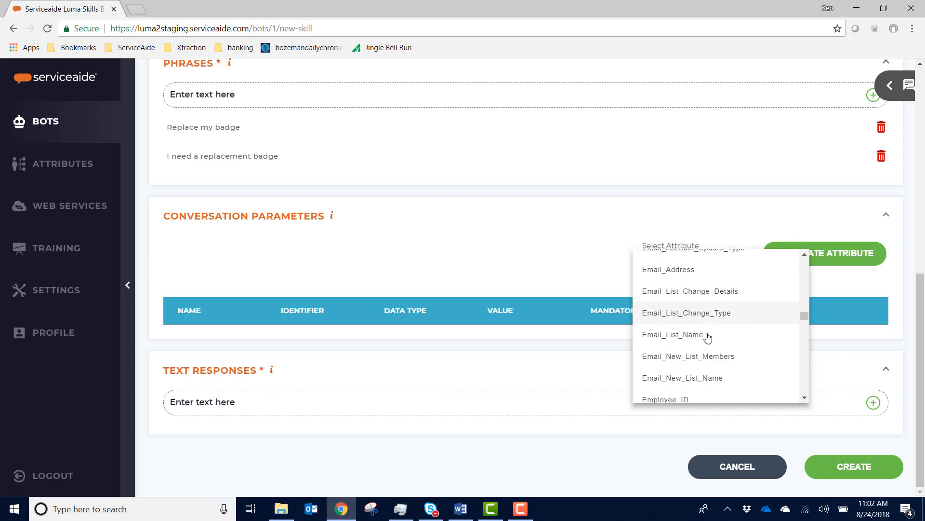
{"action": "left_click", "coordinate": [678, 400]}
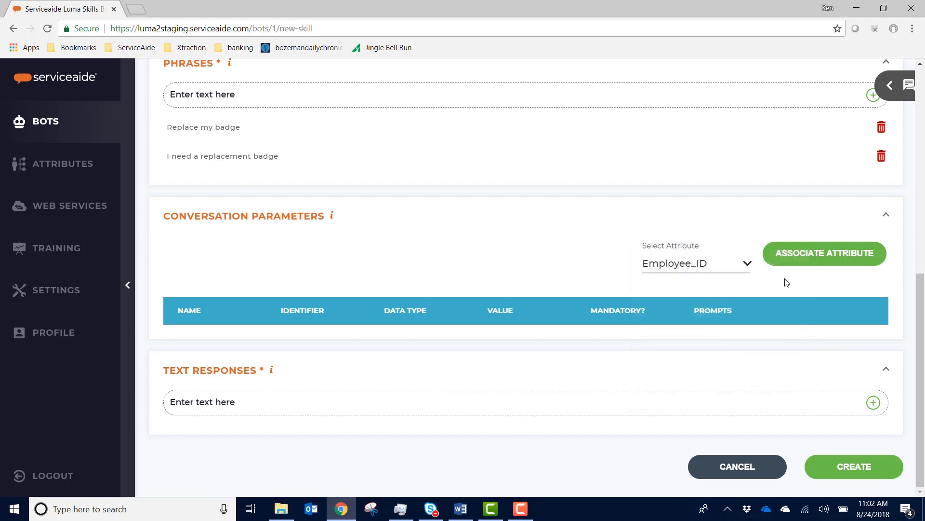
{"action": "left_click", "coordinate": [803, 256]}
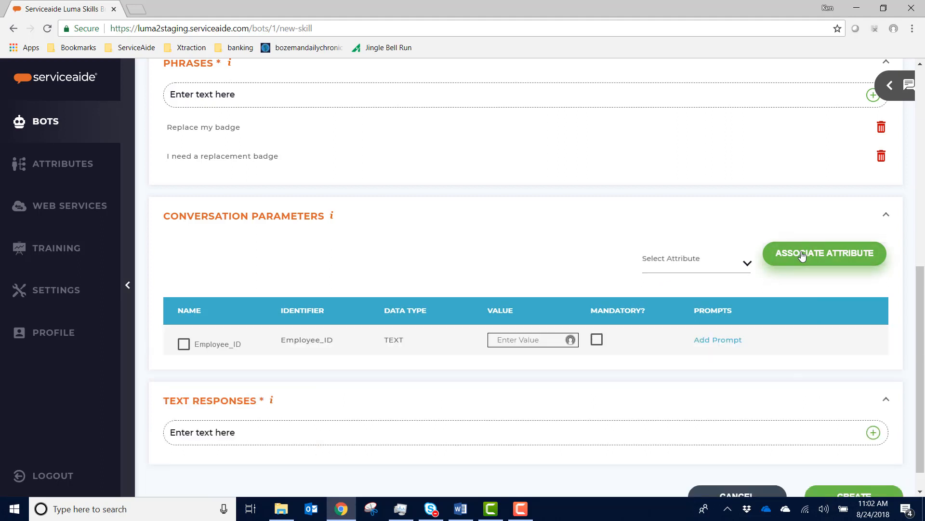
Associate the Manager's Name attribute with the skill, and reopen the list of available attributes
{"action": "left_click", "coordinate": [747, 264]}
{"action": "scroll", "coordinate": [746, 267], "scroll_direction": "up", "scroll_amount": 6}
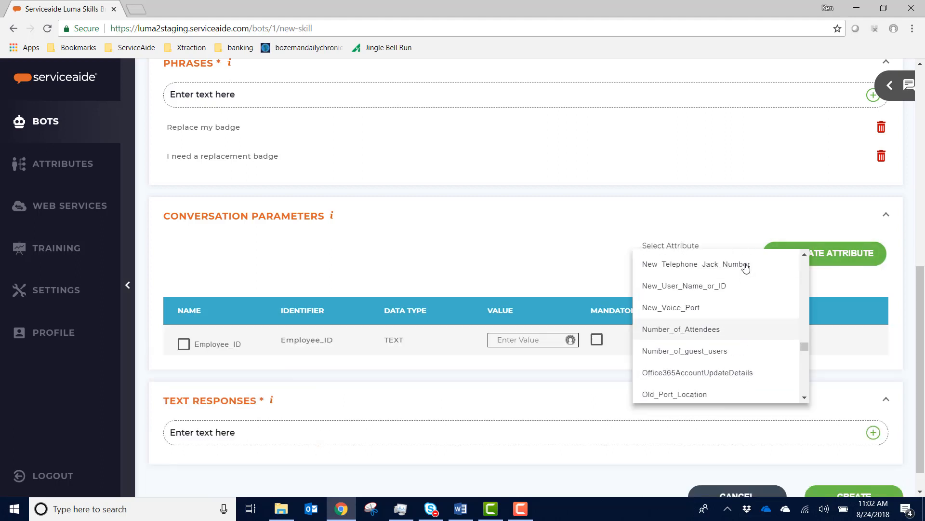
{"action": "scroll", "coordinate": [747, 268], "scroll_direction": "up", "scroll_amount": 8}
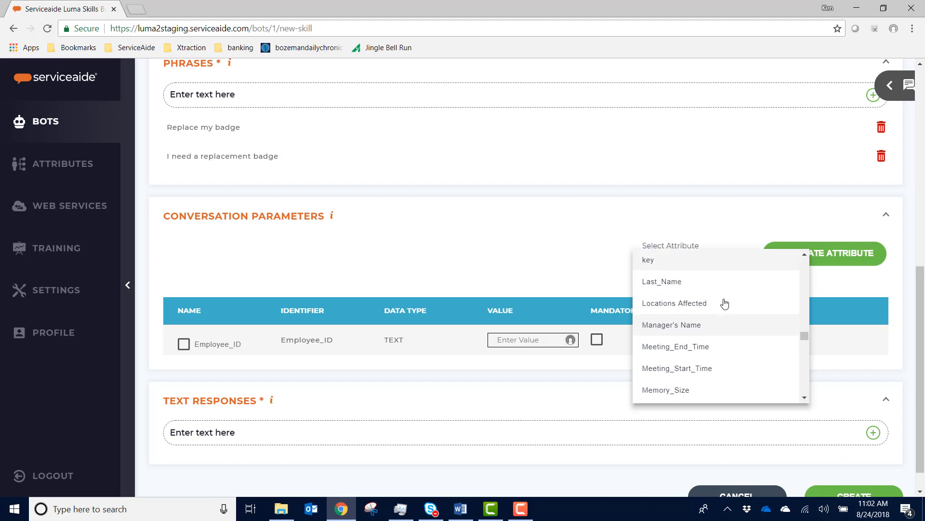
{"action": "left_click", "coordinate": [709, 330]}
{"action": "left_click", "coordinate": [830, 259]}
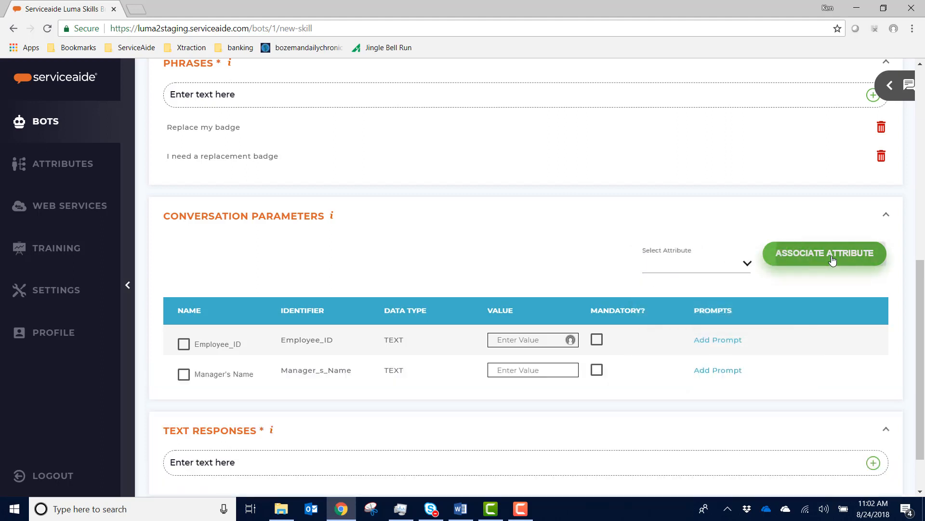
{"action": "left_click", "coordinate": [747, 264]}
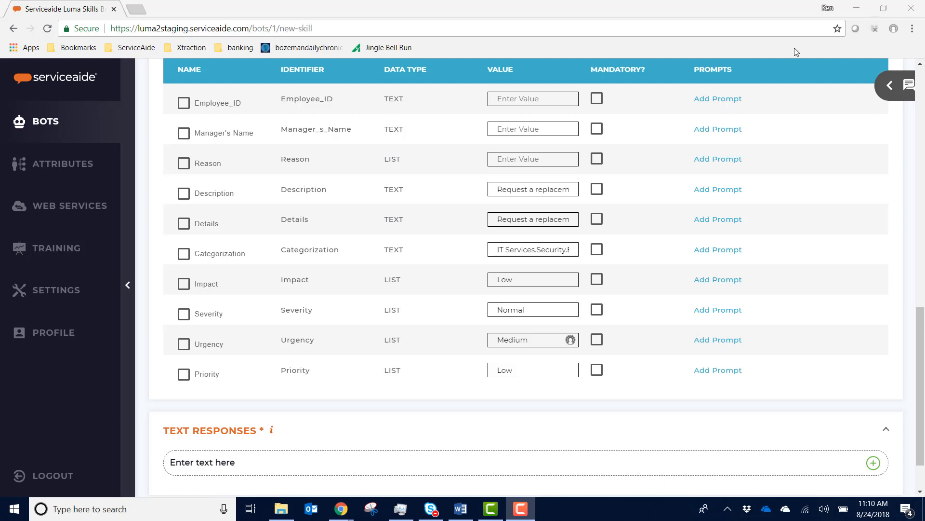
Make the Employee_ID, Manager's Name and Reason parameters mandatory
{"action": "left_click", "coordinate": [596, 99]}
{"action": "left_click", "coordinate": [597, 129]}
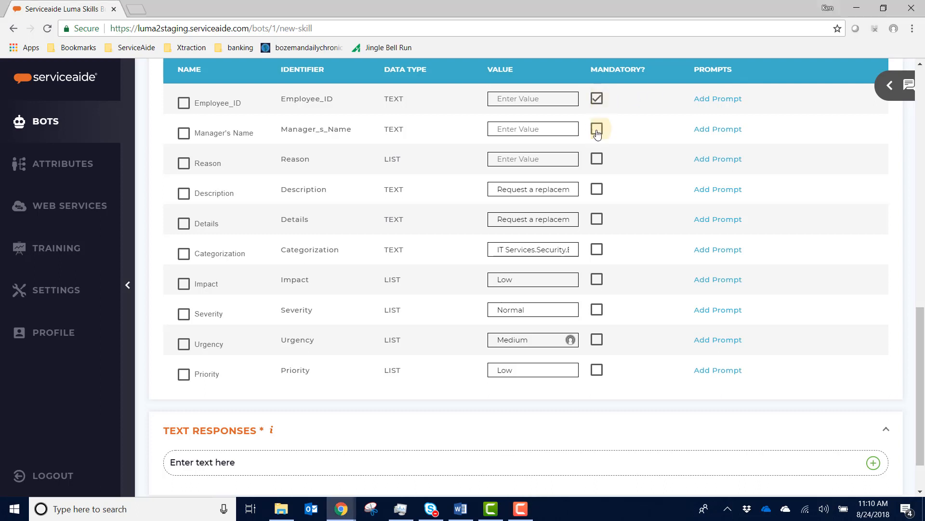
{"action": "left_click", "coordinate": [597, 160]}
Add the prompt "Please enter the Employee ID of the person requiring the badge." to the Employee_ID parameter
{"action": "left_click", "coordinate": [700, 101]}
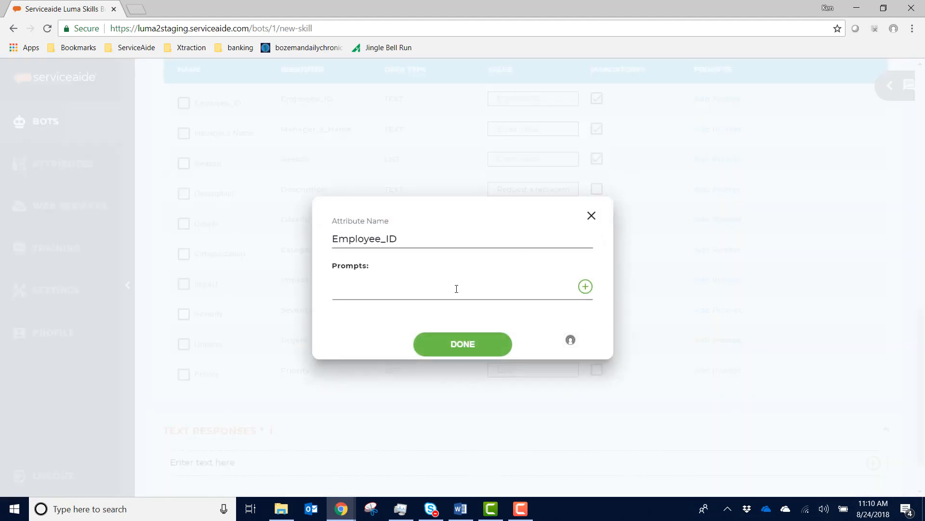
{"action": "left_click", "coordinate": [456, 289]}
{"action": "key", "text": "ctrl+v"}
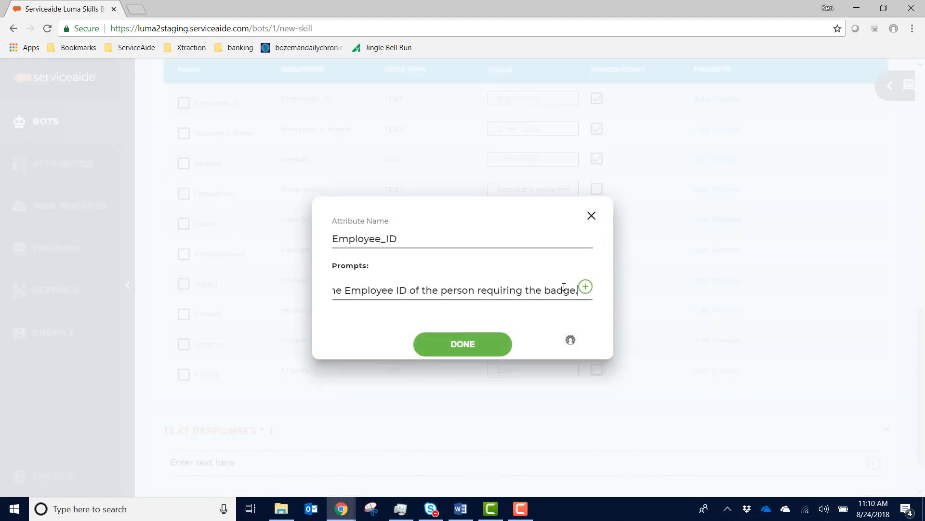
{"action": "left_click", "coordinate": [586, 288]}
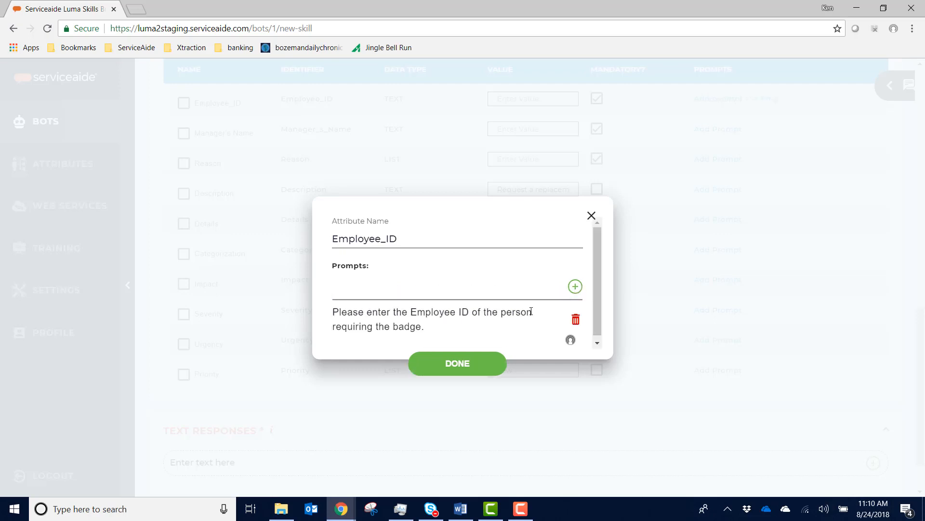
{"action": "left_click", "coordinate": [481, 363]}
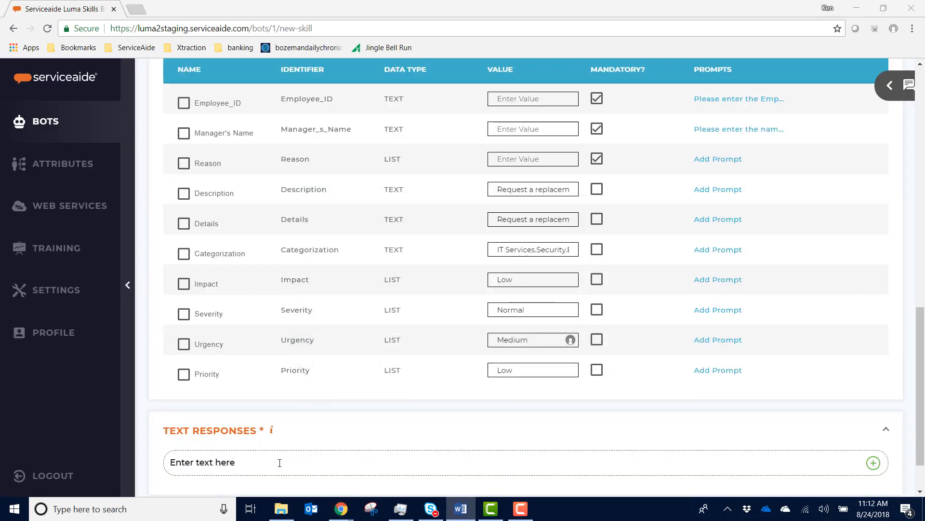
{"action": "left_click", "coordinate": [279, 462]}
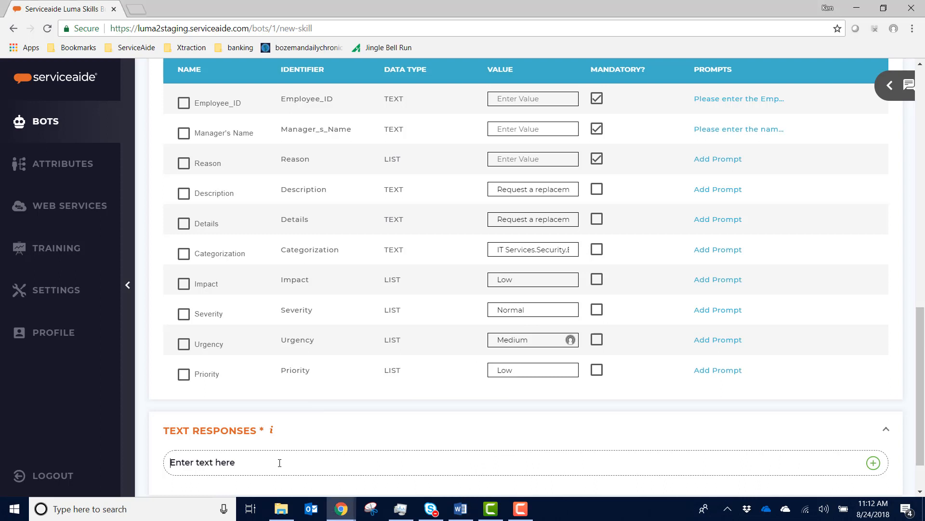
{"action": "type", "text": "Ticket # @resp.data.TicketIdentifier has been created to request a new ID card for @context.Employee_ID. You will be contacted when it is completed"}
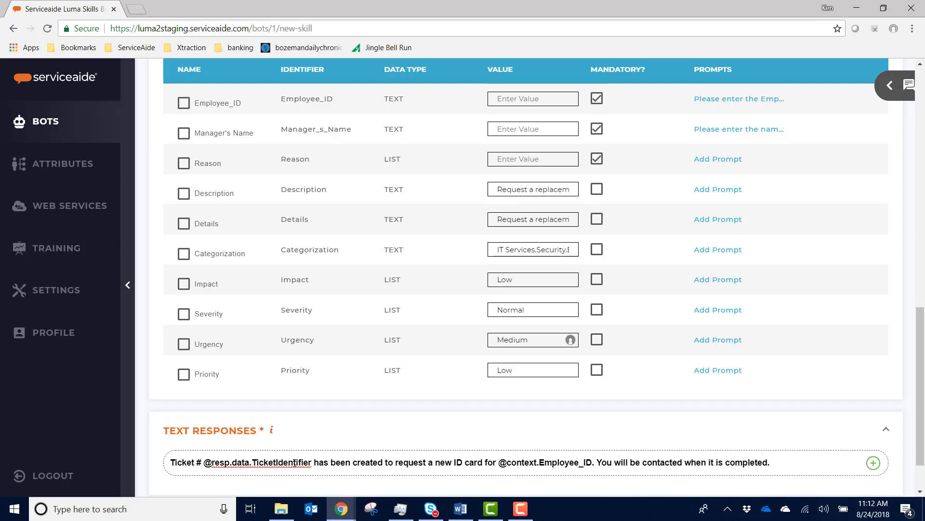
{"action": "scroll", "coordinate": [295, 462], "scroll_direction": "down", "scroll_amount": 2}
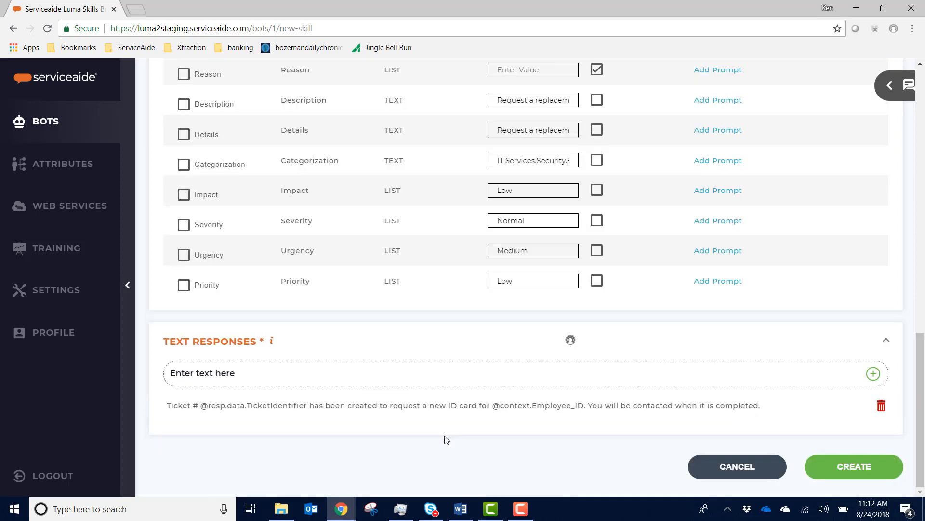
Set the skill's action to use the OTB Create ServiceRequest web service
{"action": "scroll", "coordinate": [445, 439], "scroll_direction": "up", "scroll_amount": 15}
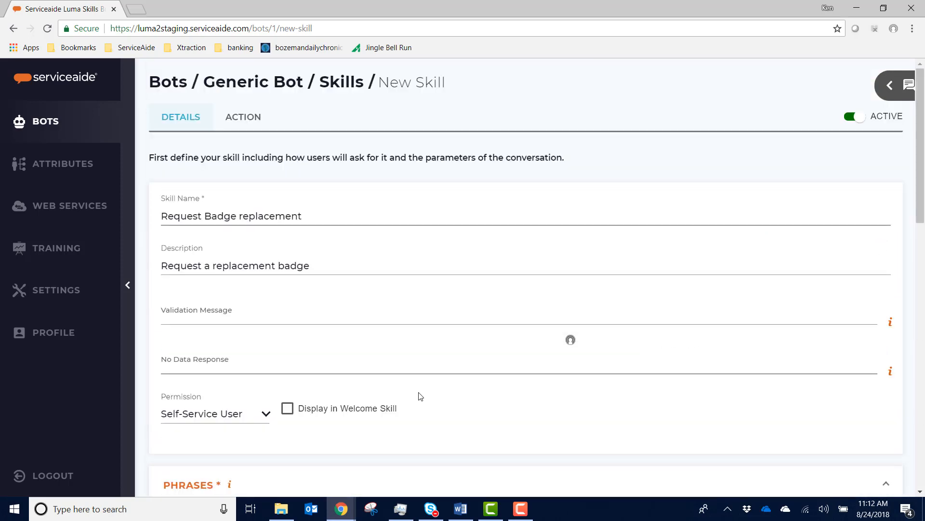
{"action": "left_click", "coordinate": [236, 119]}
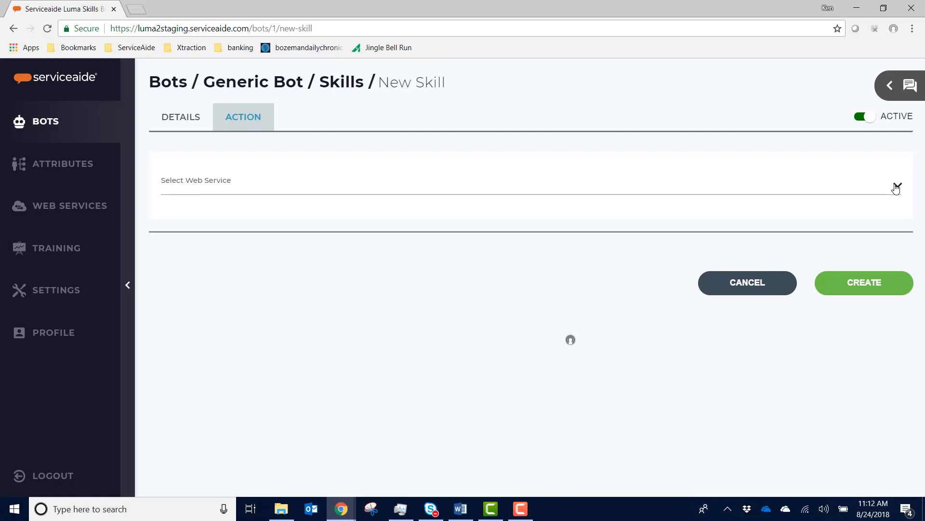
{"action": "left_click", "coordinate": [896, 188]}
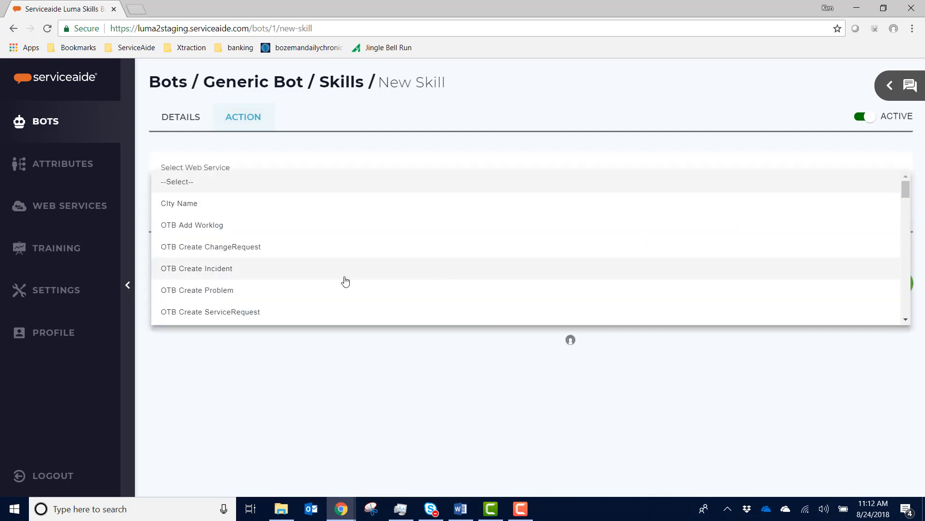
{"action": "left_click", "coordinate": [250, 312]}
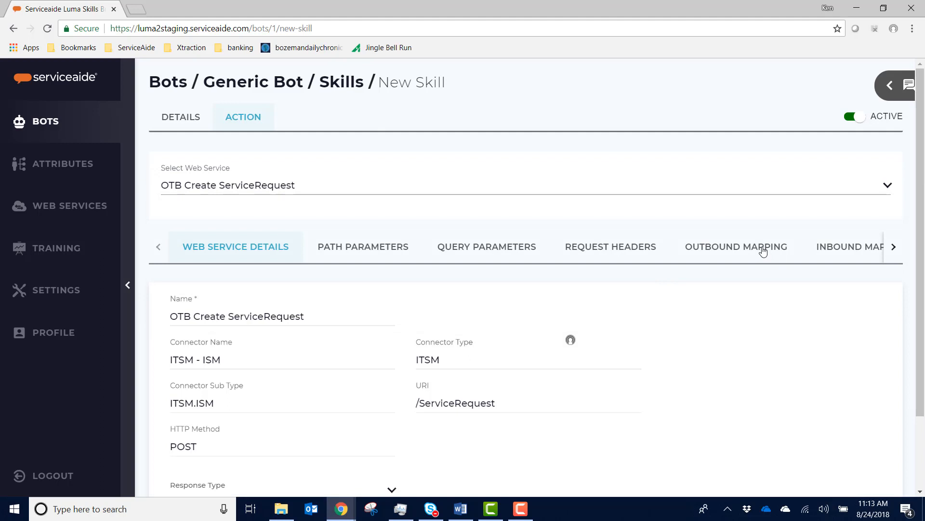
Override the web service's outbound mapping and turn on its advanced mode
{"action": "left_click", "coordinate": [763, 251]}
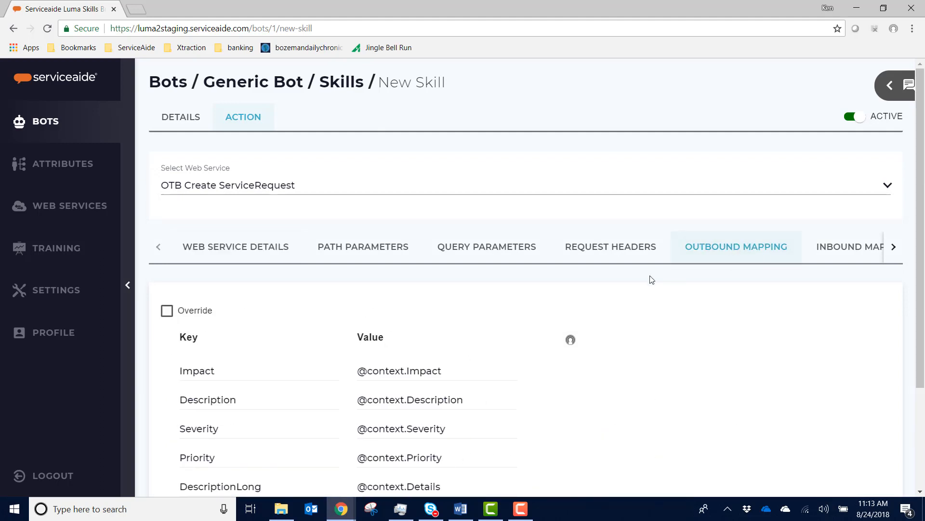
{"action": "left_click", "coordinate": [167, 311]}
{"action": "scroll", "coordinate": [717, 331], "scroll_direction": "down", "scroll_amount": 3}
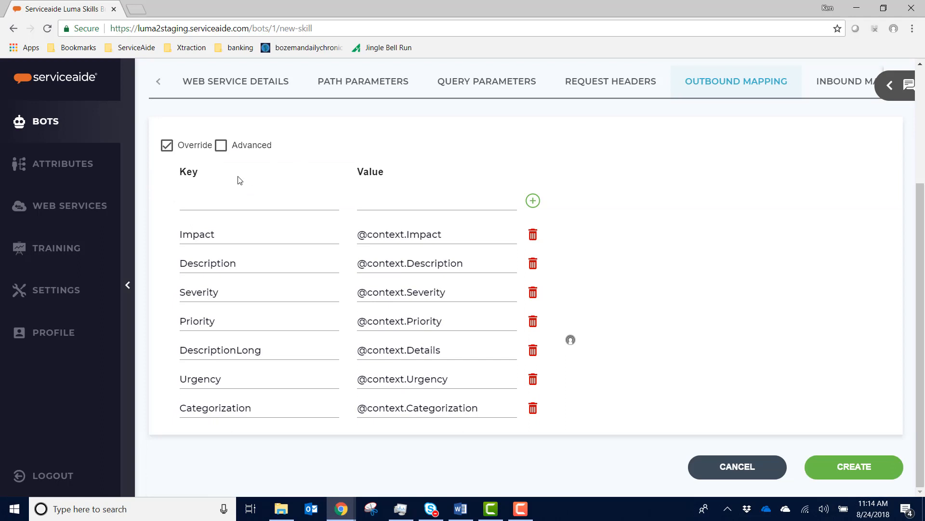
{"action": "left_click", "coordinate": [221, 147]}
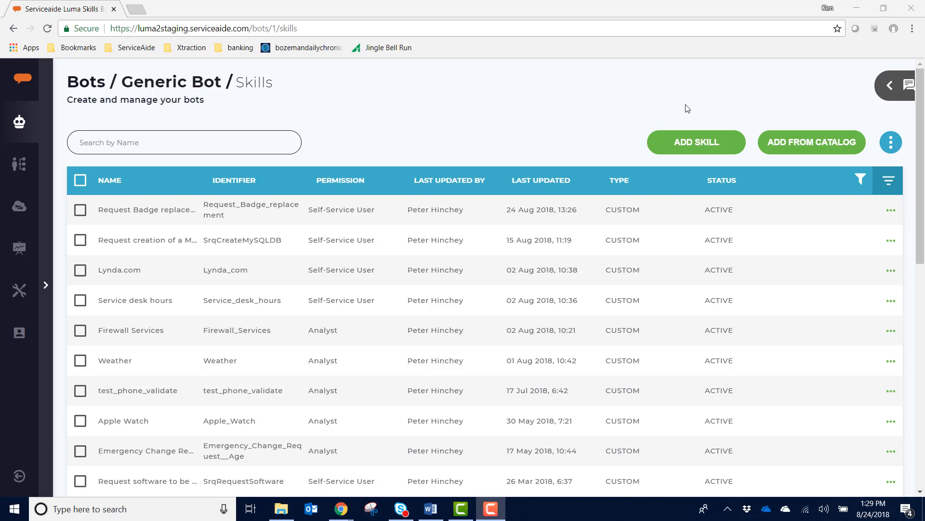
Start a bot test with the phrase "Replace my badge" and answer the first prompt with the employee ID
{"action": "left_click", "coordinate": [888, 90]}
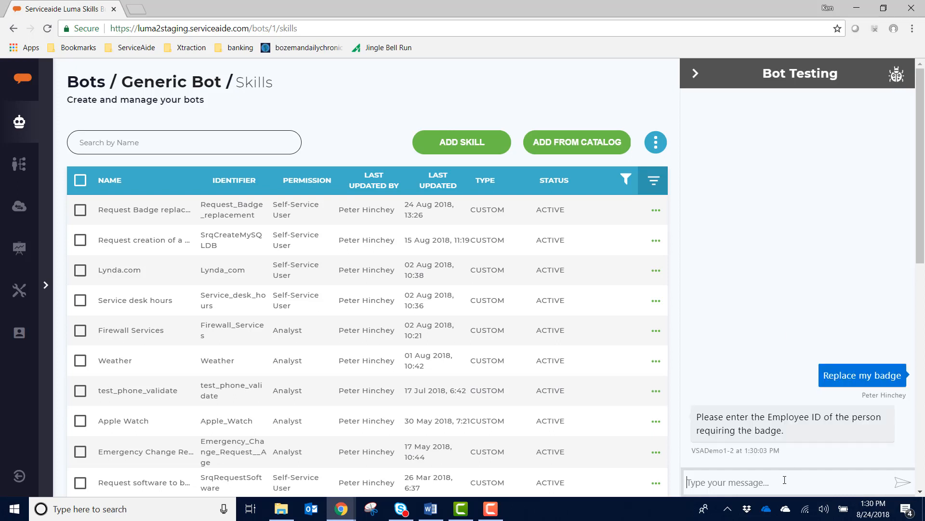
{"action": "type", "text": "102013"}
{"action": "key", "text": "Return"}
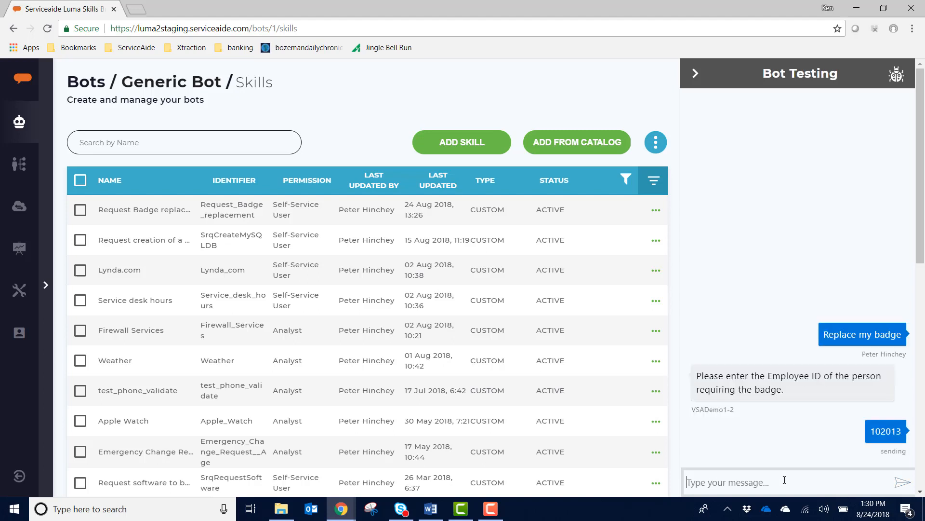
Answer the bot with the manager's name and the reason Damaged, and review the created service request's description and details
{"action": "type", "text": "Peter Smith"}
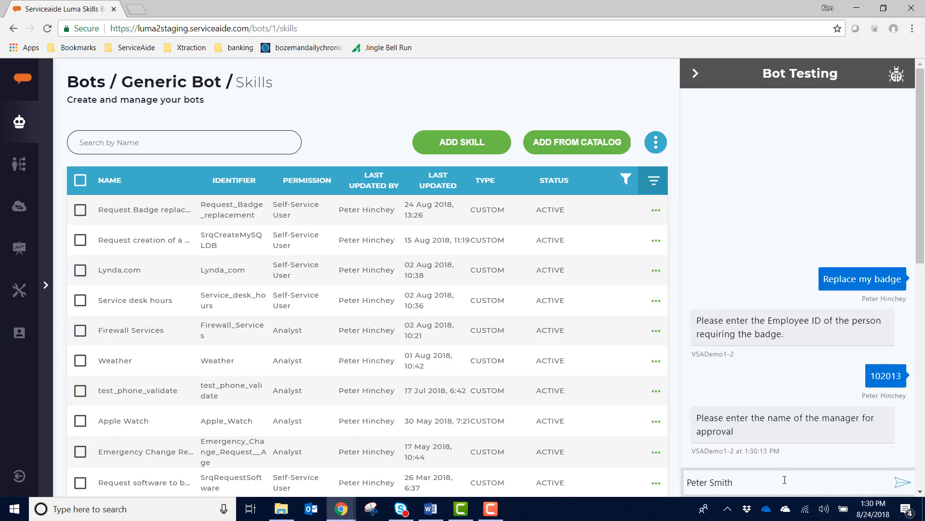
{"action": "key", "text": "Return"}
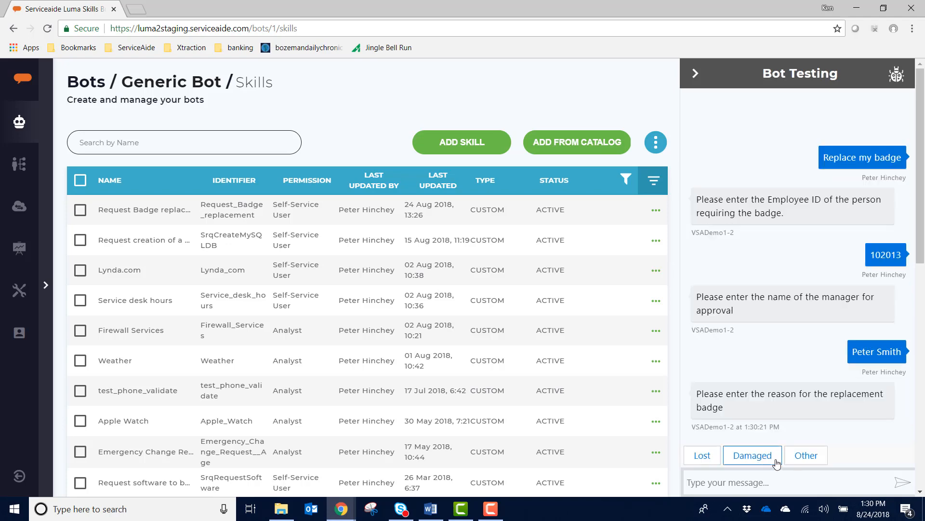
{"action": "left_click", "coordinate": [766, 460]}
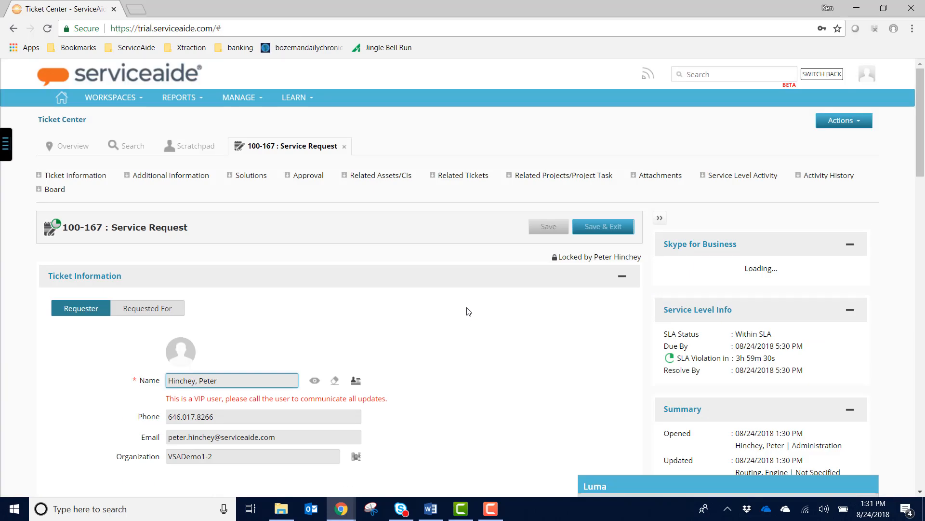
{"action": "scroll", "coordinate": [467, 311], "scroll_direction": "down", "scroll_amount": 6}
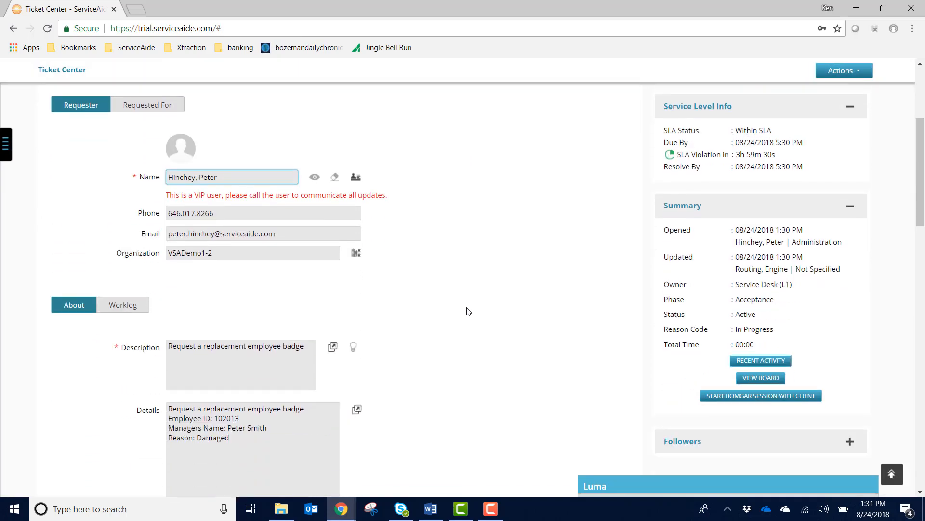